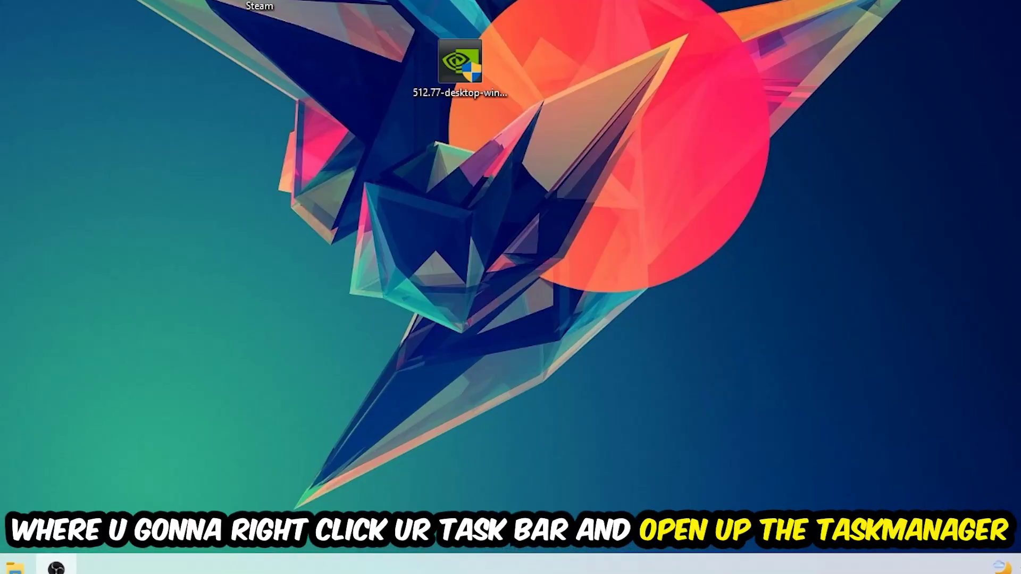
# Review Task Manager processes sorted by CPU then GPU usage, selecting OBS Studio, then close it.
pyautogui.rightClick(446, 563)
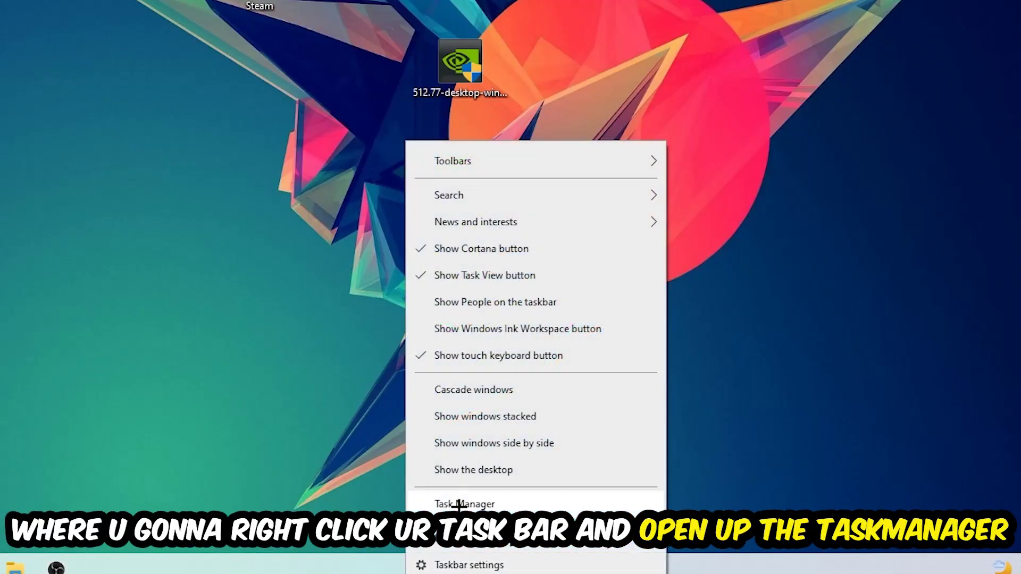
pyautogui.click(468, 522)
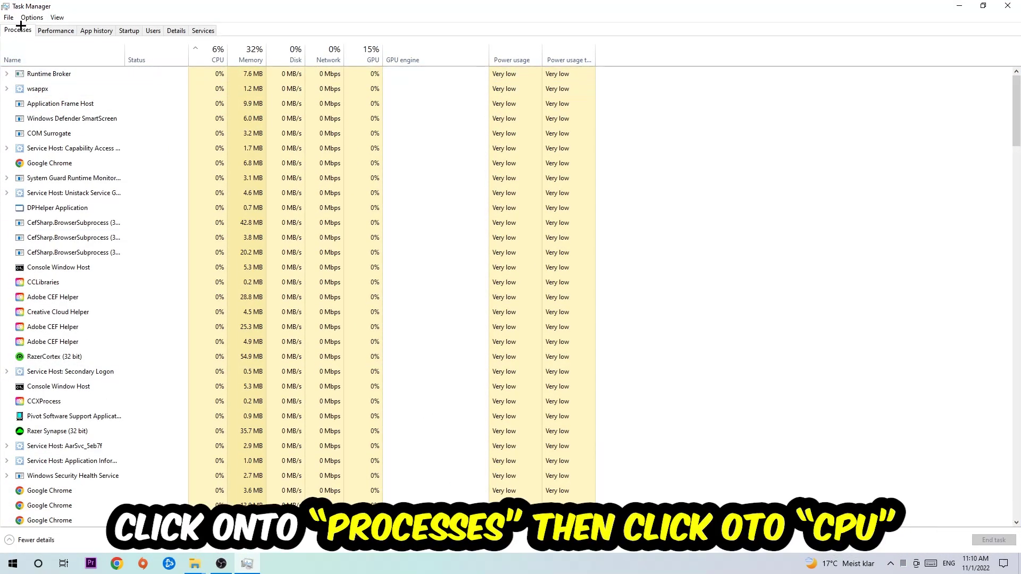
pyautogui.click(217, 53)
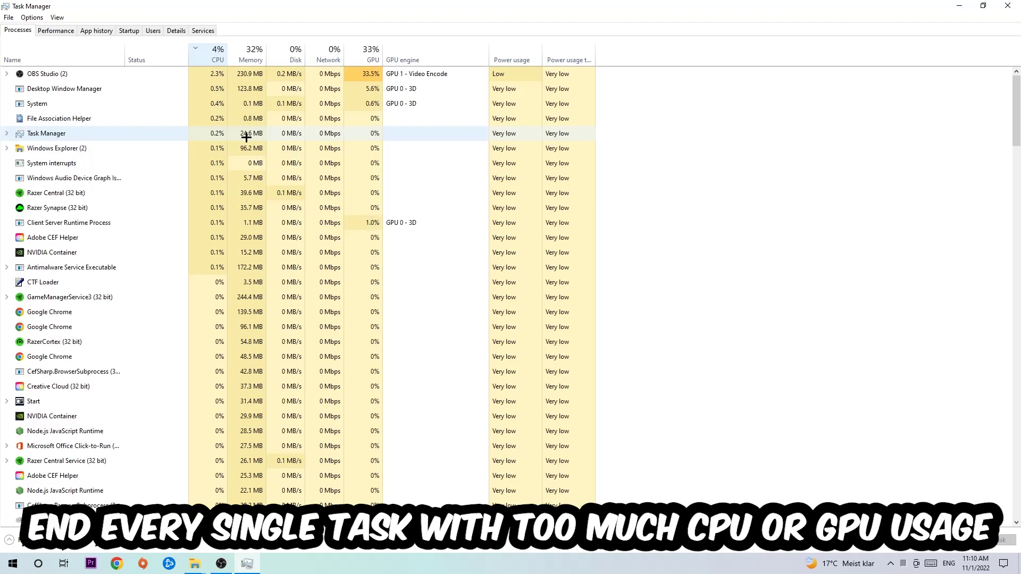
pyautogui.click(359, 53)
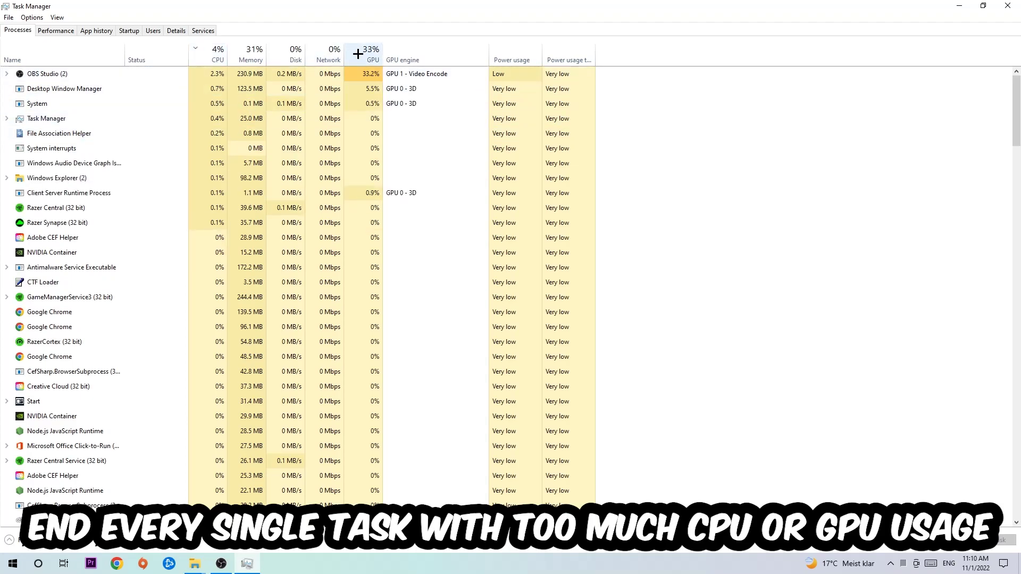
pyautogui.click(356, 74)
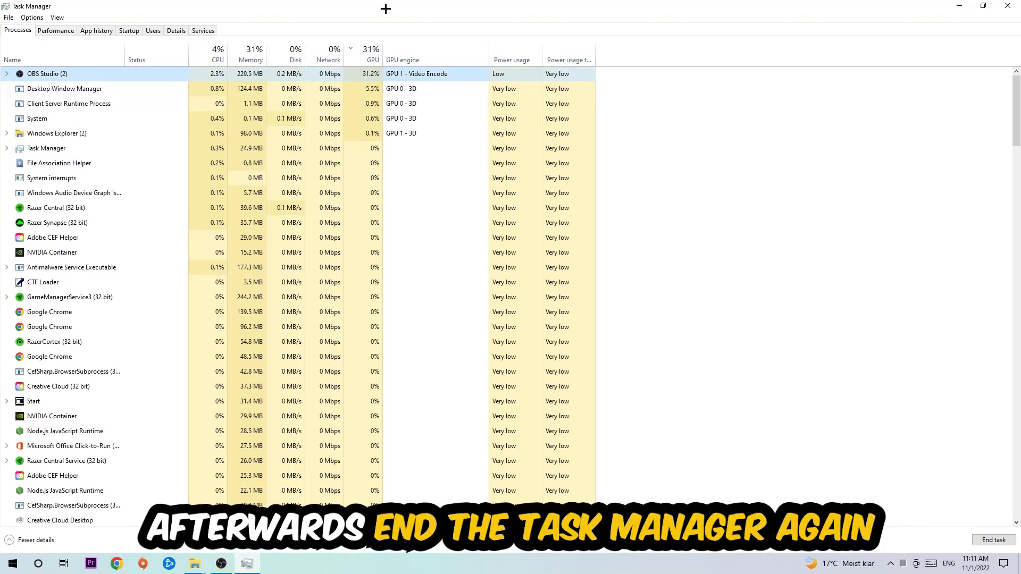
pyautogui.click(1007, 6)
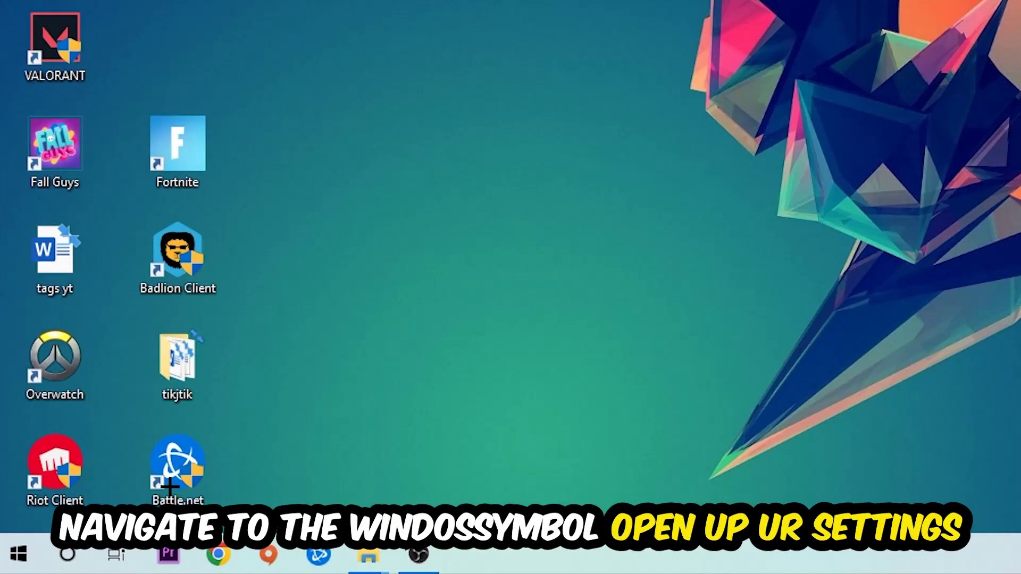
# Open Windows Settings from the Start menu.
pyautogui.click(13, 563)
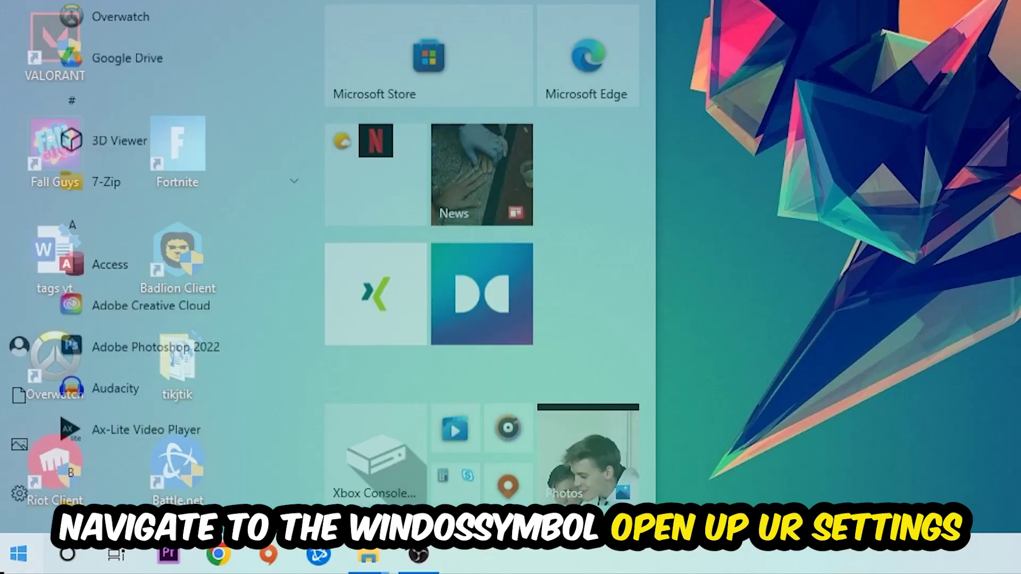
pyautogui.click(16, 459)
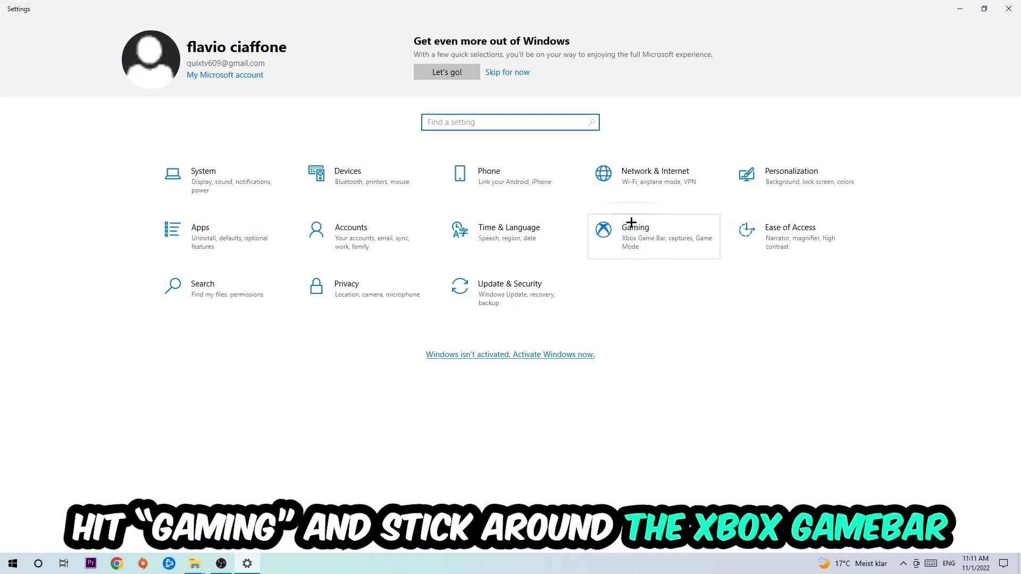
# Turn off Xbox Game Bar and check background recording is off on the Captures page.
pyautogui.click(632, 225)
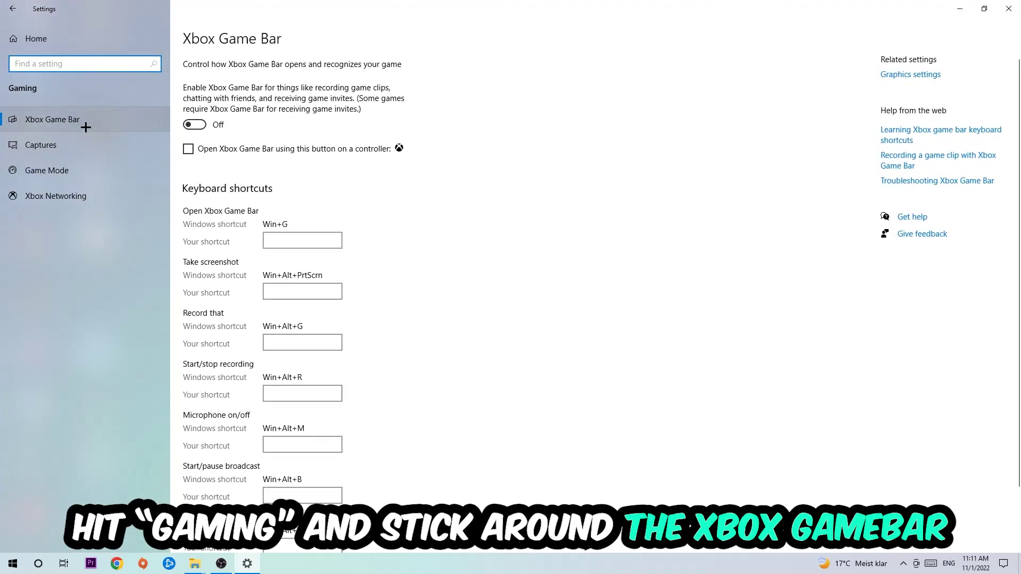
pyautogui.click(191, 125)
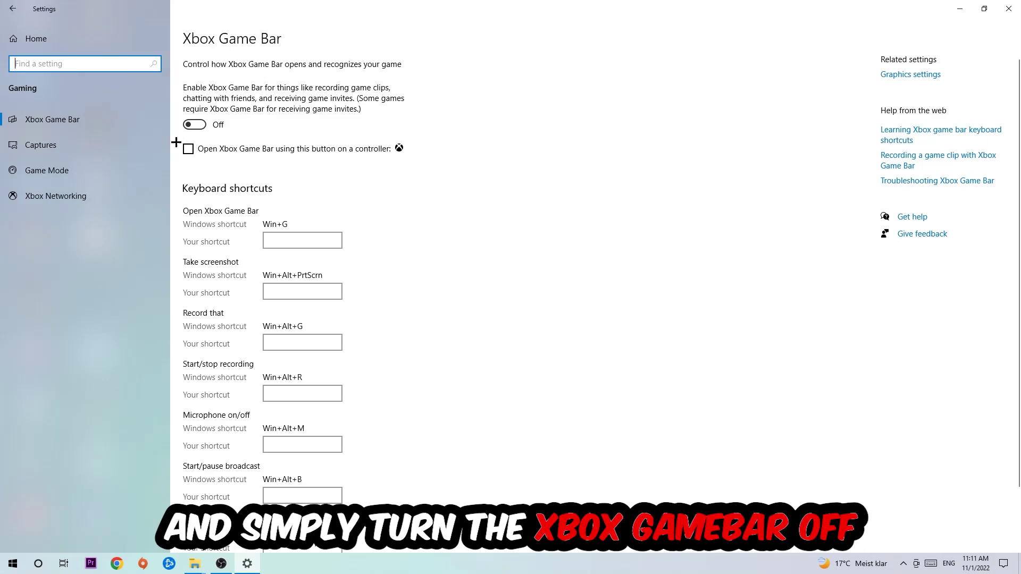
pyautogui.click(41, 144)
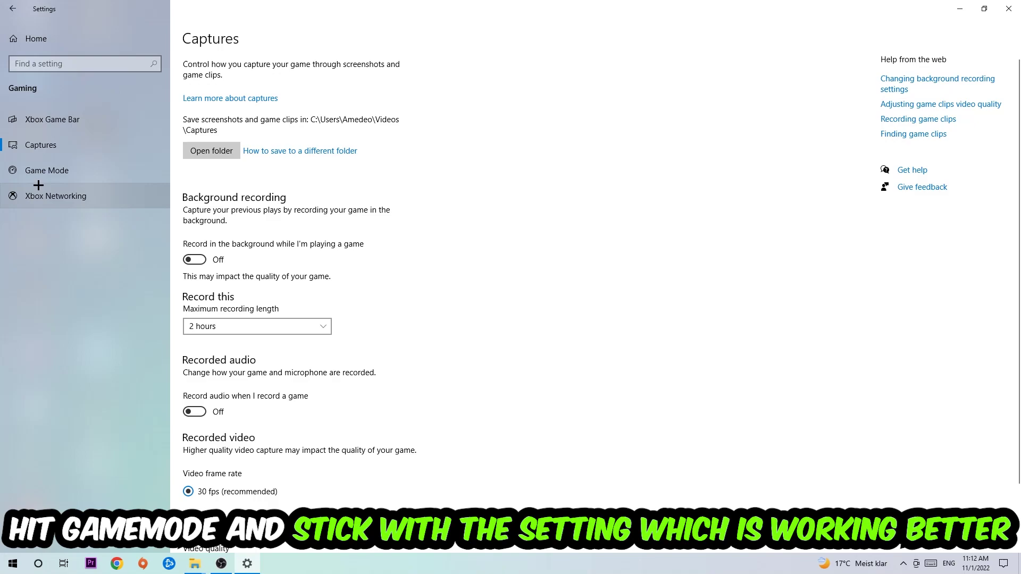
# Check that Game Mode is on in the Gaming settings.
pyautogui.click(72, 171)
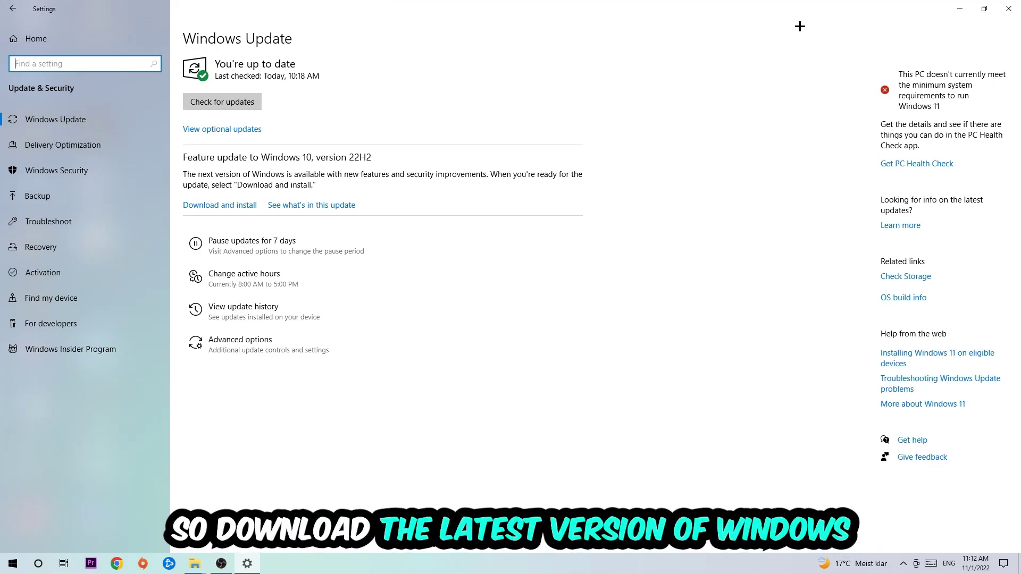
# Close Settings and move the NVIDIA 512.77 driver file lower on the desktop.
pyautogui.click(1009, 8)
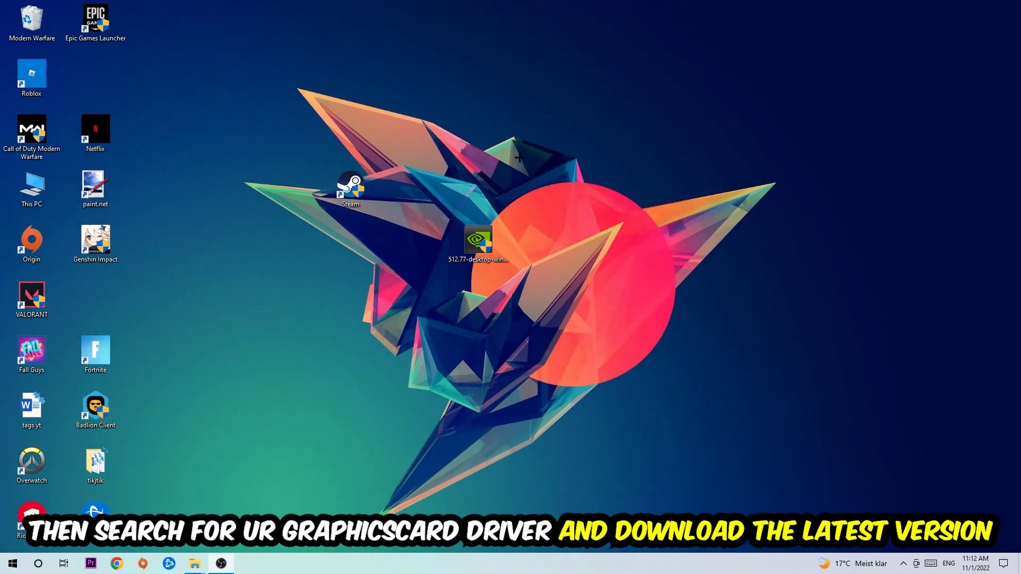
pyautogui.moveTo(480, 240); pyautogui.dragTo(479, 295)
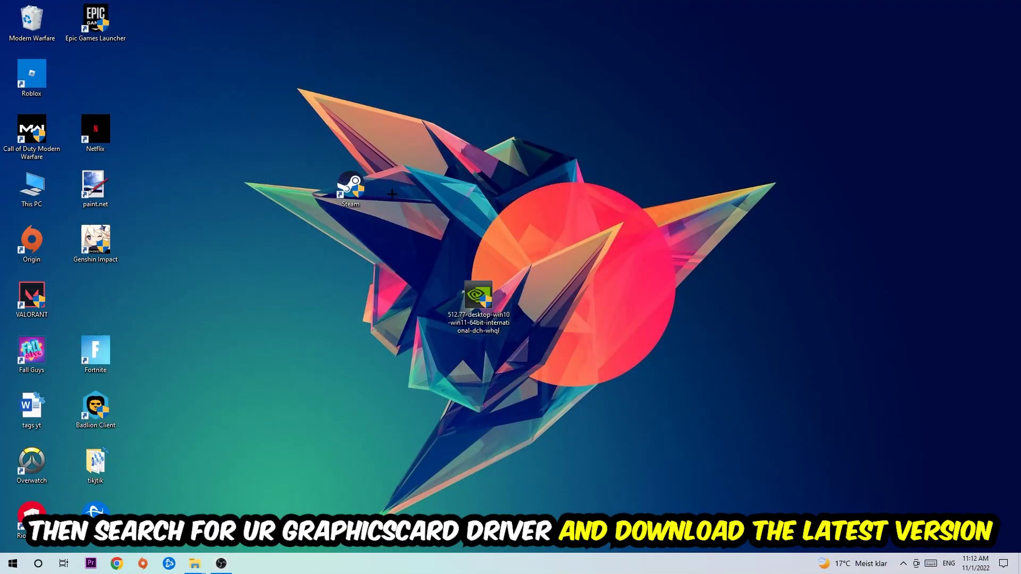